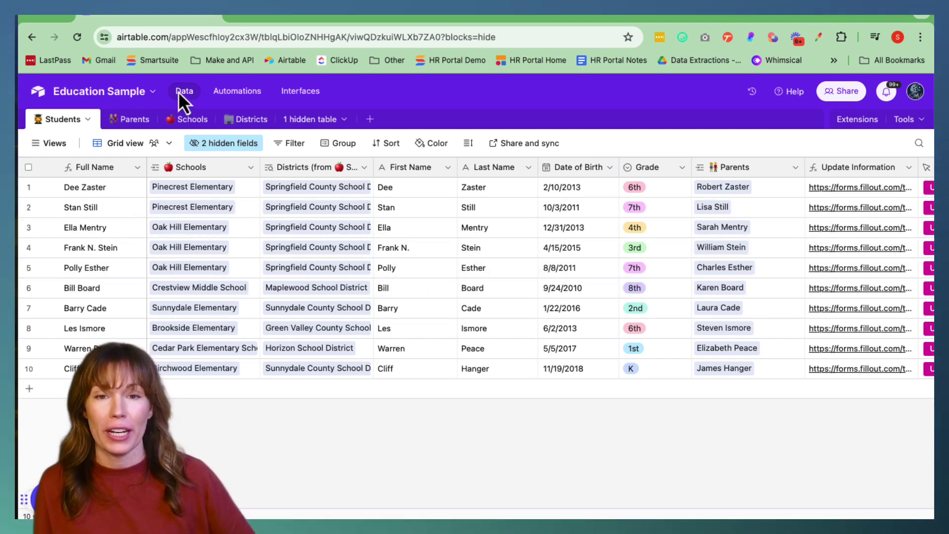
Step: Open the interface designer and review the district Dashboard's District Overview and Students sections
{"action": "left_click", "coordinate": [302, 92]}
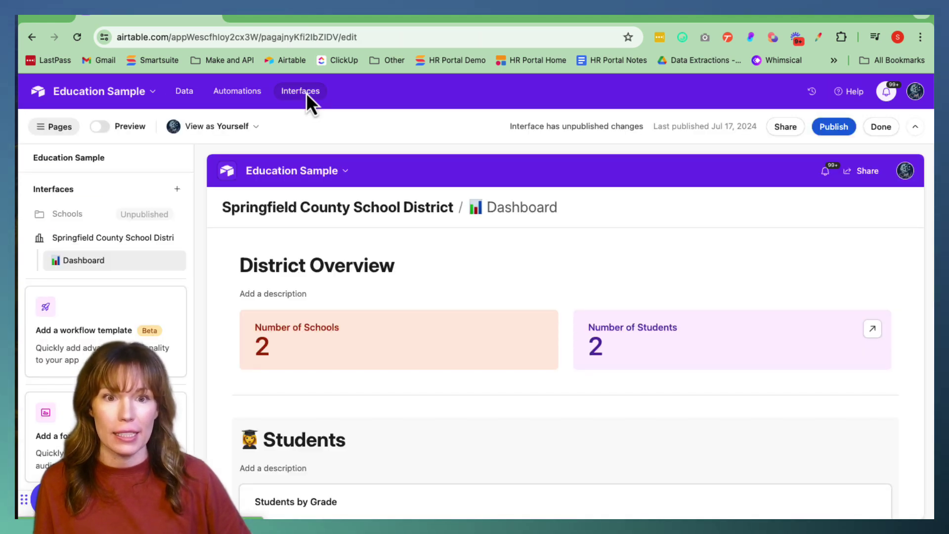
{"action": "scroll", "coordinate": [436, 315], "scroll_direction": "down", "scroll_amount": 1}
{"action": "scroll", "coordinate": [436, 315], "scroll_direction": "down", "scroll_amount": 4}
{"action": "scroll", "coordinate": [435, 314], "scroll_direction": "up", "scroll_amount": 5}
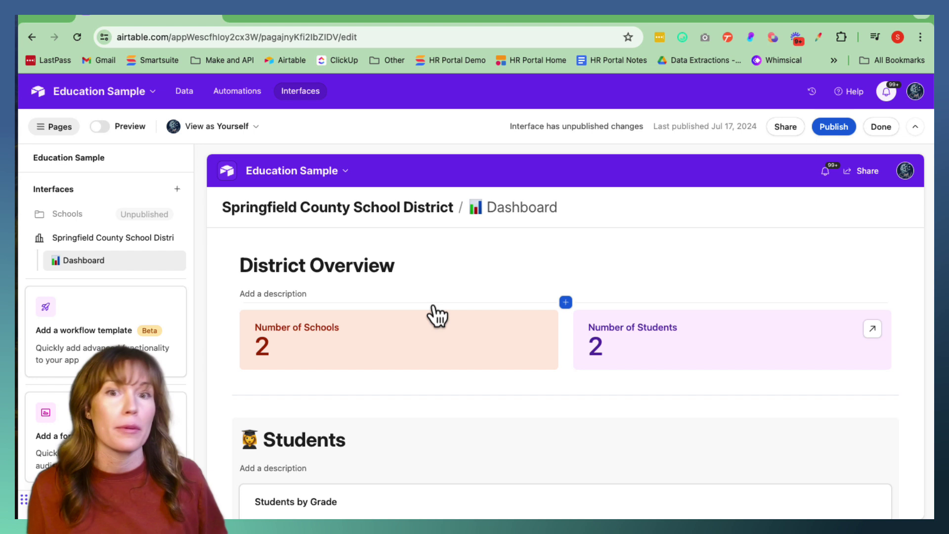
Step: Add a new List-layout page to the interface connected to the Students table
{"action": "left_click", "coordinate": [177, 189]}
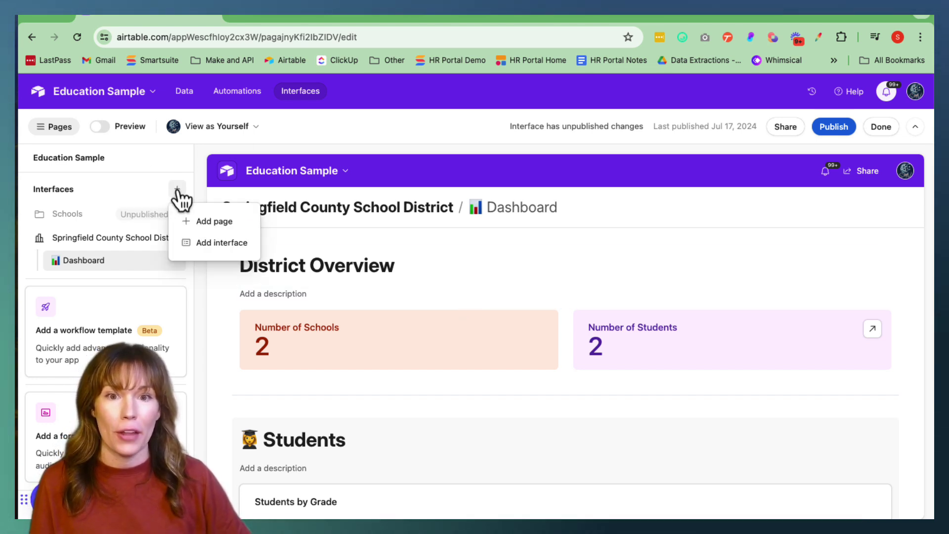
{"action": "left_click", "coordinate": [209, 222]}
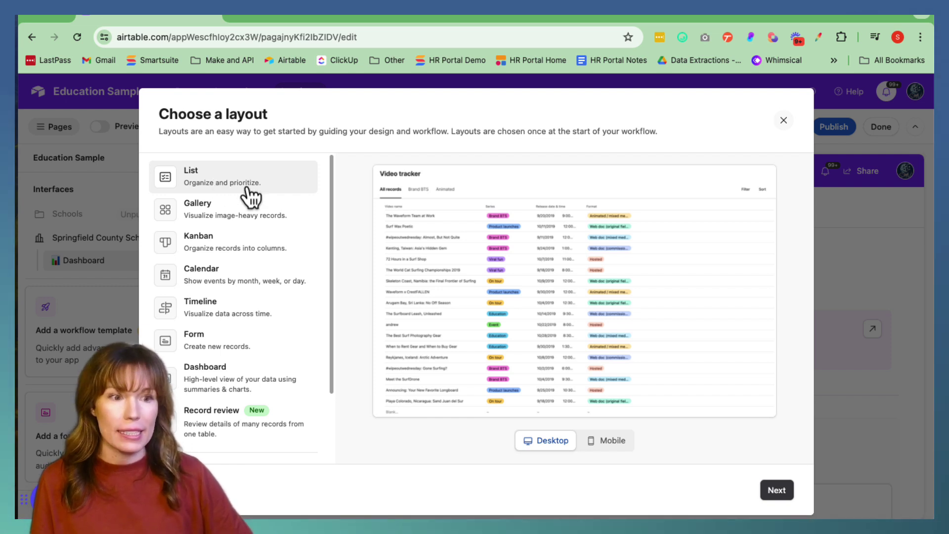
{"action": "left_click", "coordinate": [779, 491]}
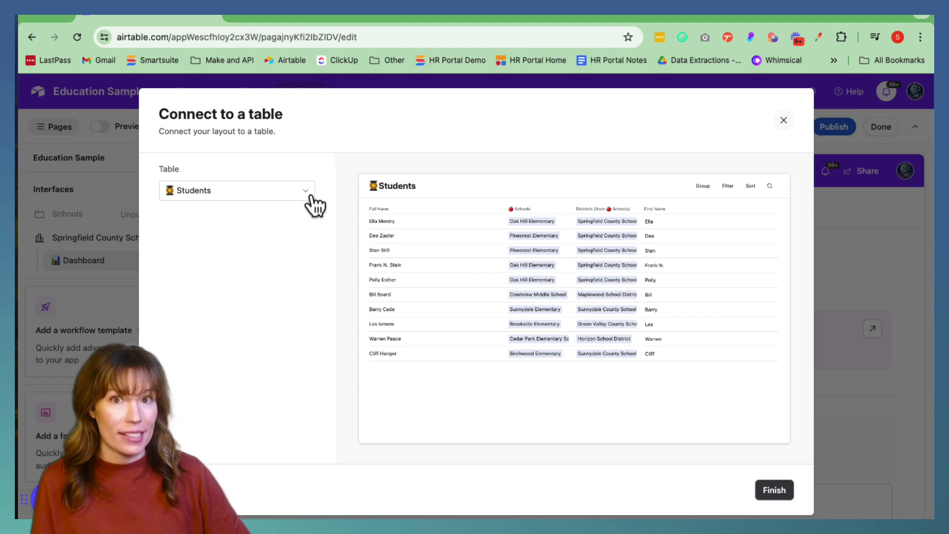
{"action": "left_click", "coordinate": [771, 492]}
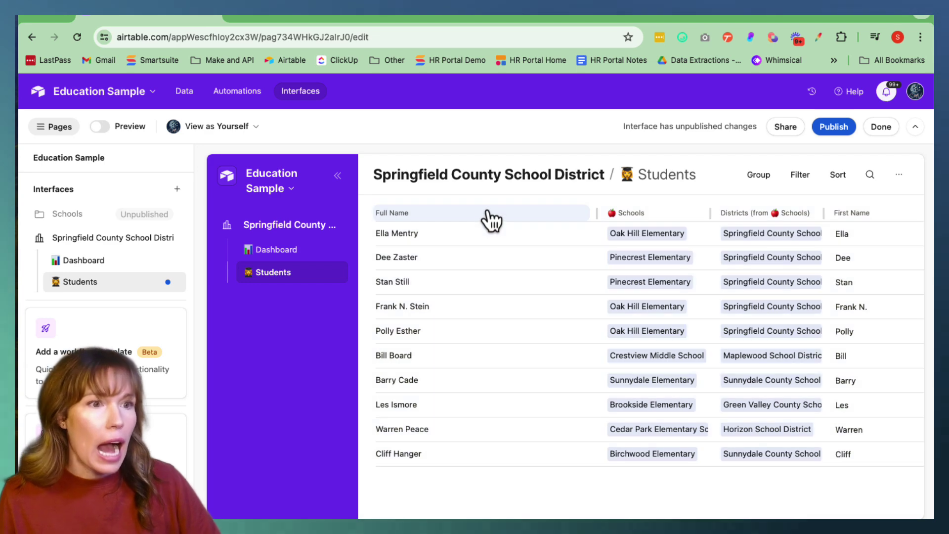
Step: Narrow the Full Name column and hide the First Name column from the list
{"action": "left_click", "coordinate": [488, 214]}
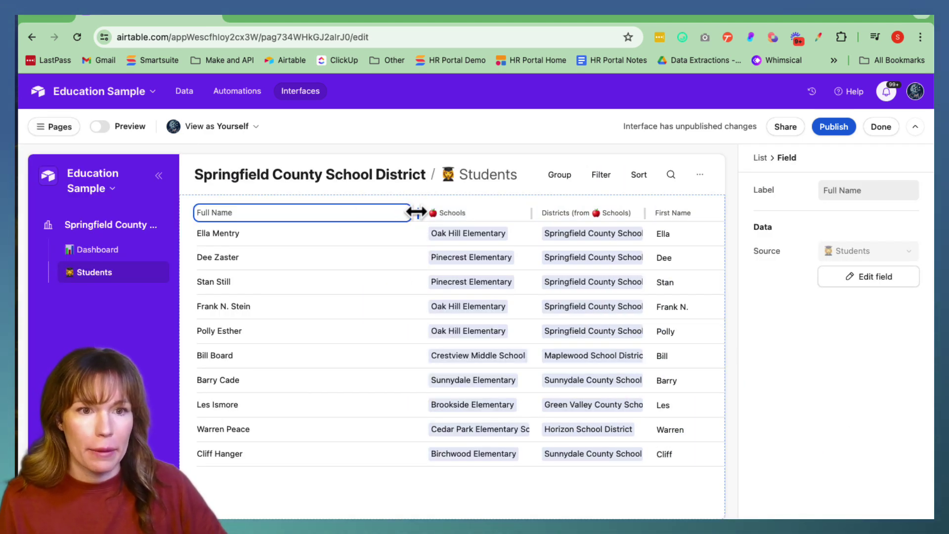
{"action": "left_click_drag", "start_coordinate": [417, 212], "coordinate": [261, 220]}
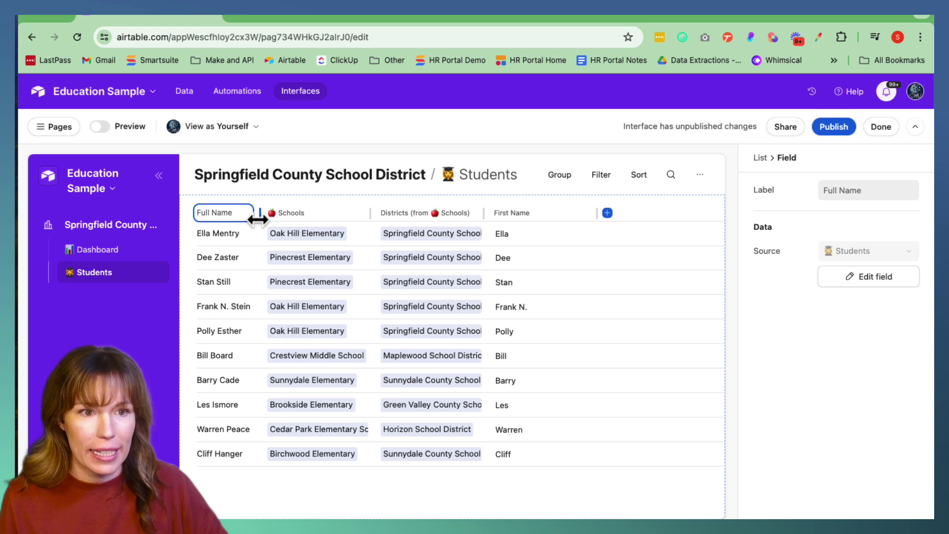
{"action": "left_click", "coordinate": [585, 222]}
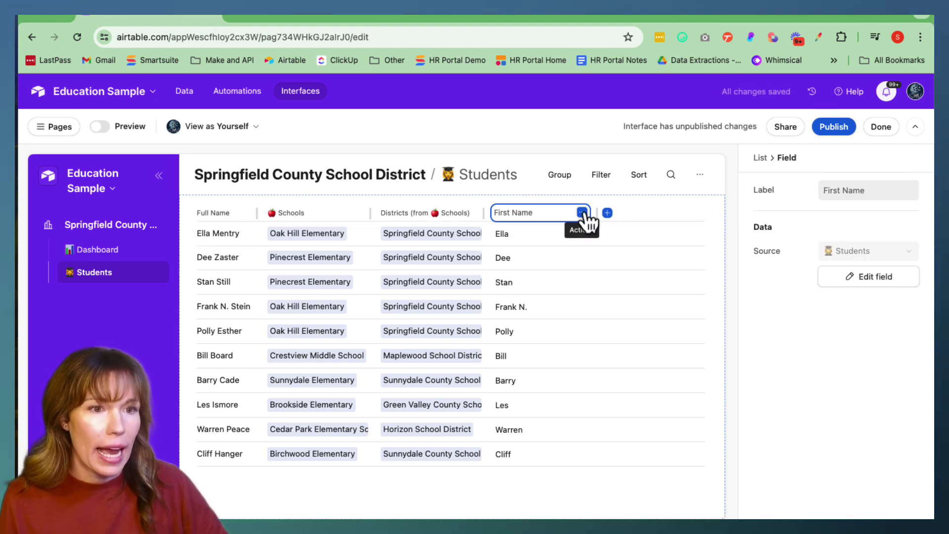
{"action": "left_click", "coordinate": [582, 213]}
{"action": "left_click", "coordinate": [539, 272]}
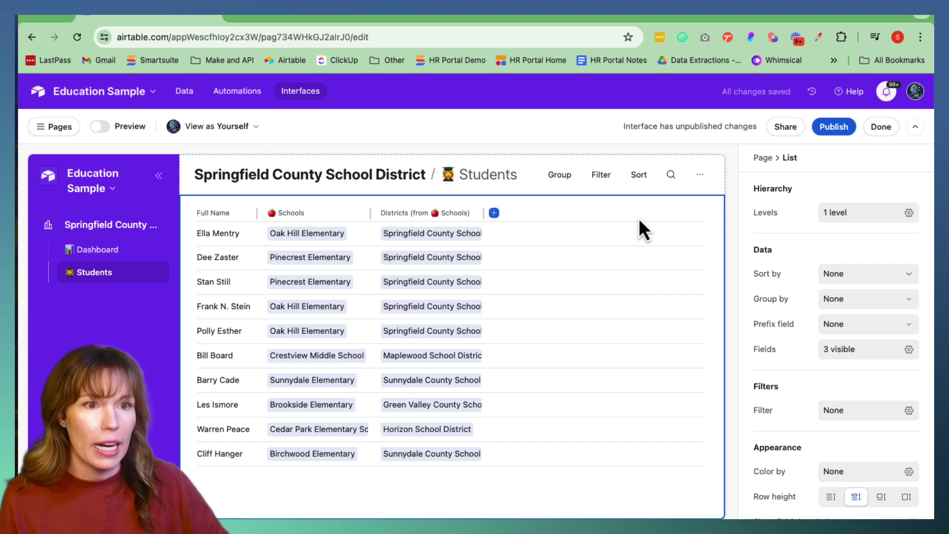
Step: Add the Date of Birth and Grade columns, then narrow Date of Birth
{"action": "left_click", "coordinate": [494, 213]}
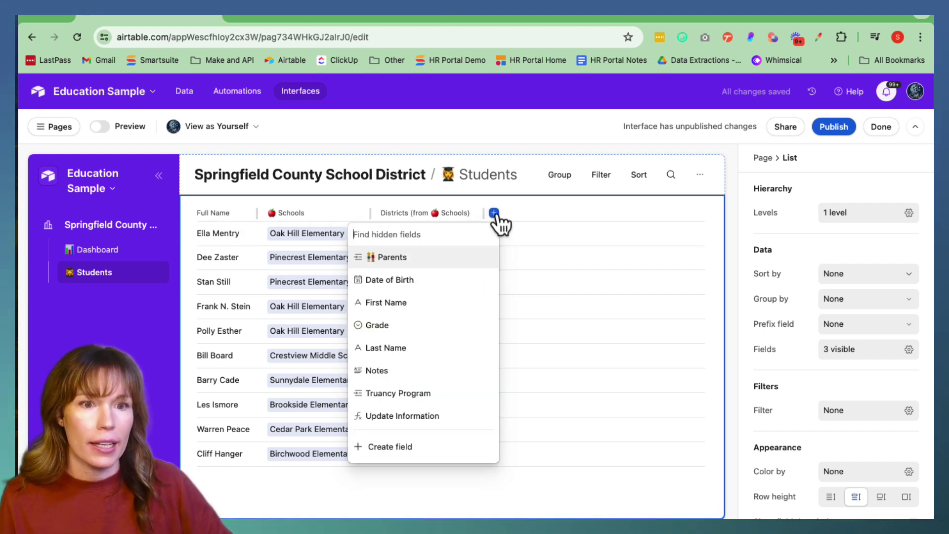
{"action": "left_click", "coordinate": [392, 281]}
{"action": "left_click", "coordinate": [608, 213]}
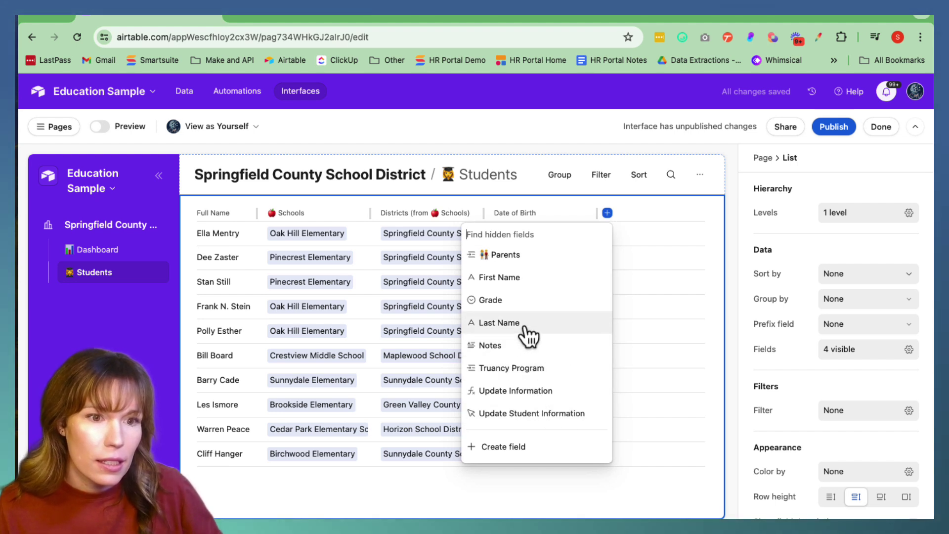
{"action": "left_click", "coordinate": [498, 302]}
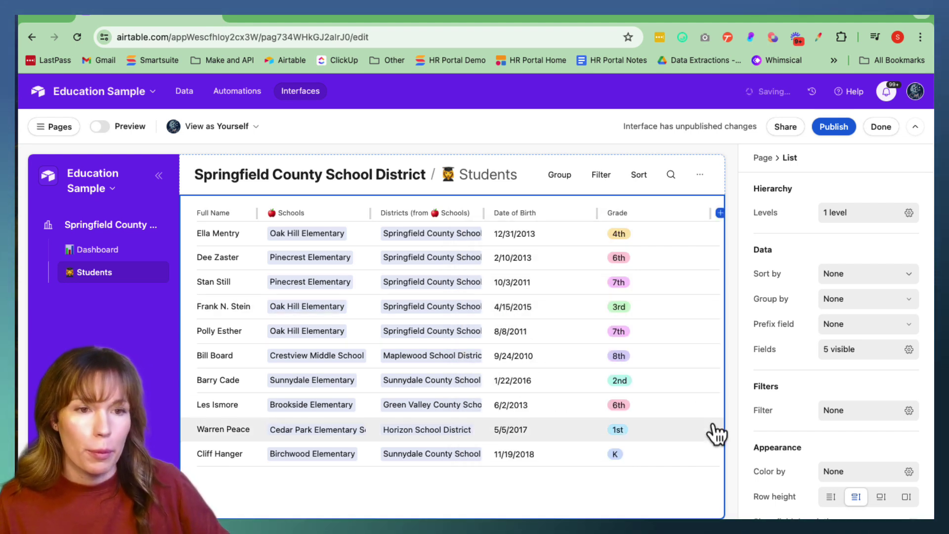
{"action": "left_click_drag", "start_coordinate": [596, 211], "coordinate": [555, 214]}
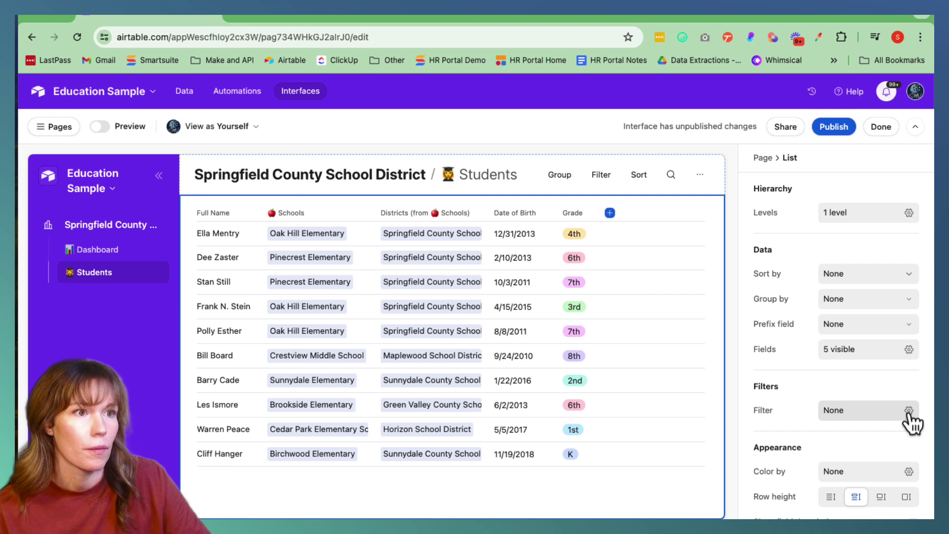
Step: Add a page filter where Schools has any of Oak Hill Elementary
{"action": "left_click", "coordinate": [871, 411]}
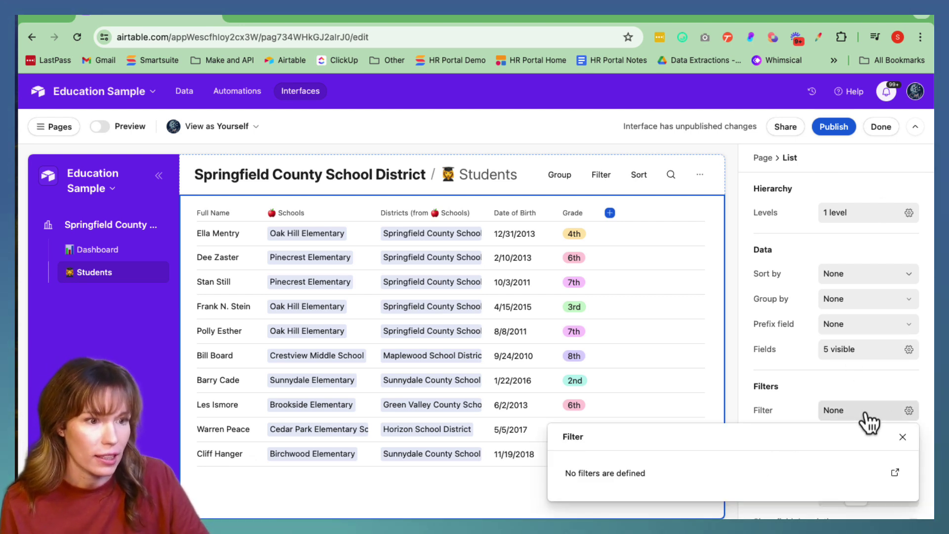
{"action": "left_click", "coordinate": [895, 473]}
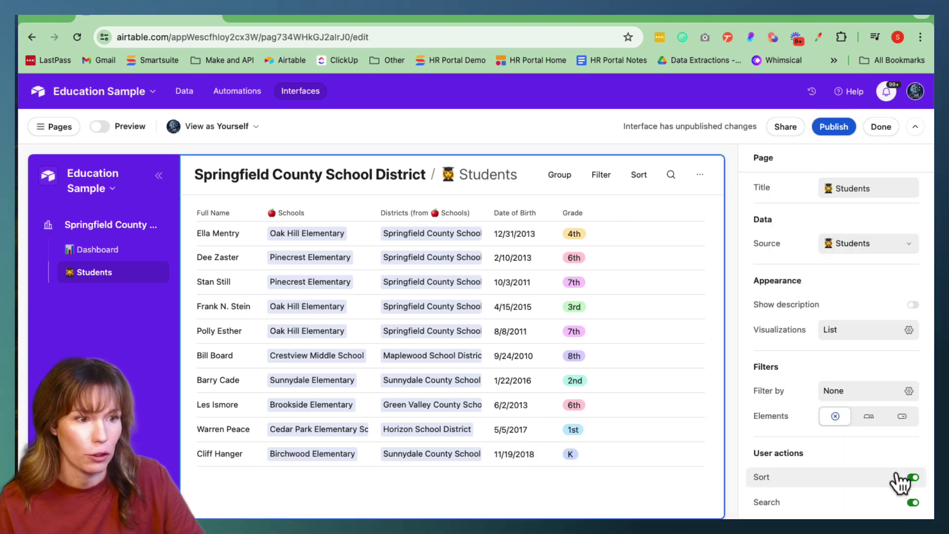
{"action": "left_click", "coordinate": [840, 392]}
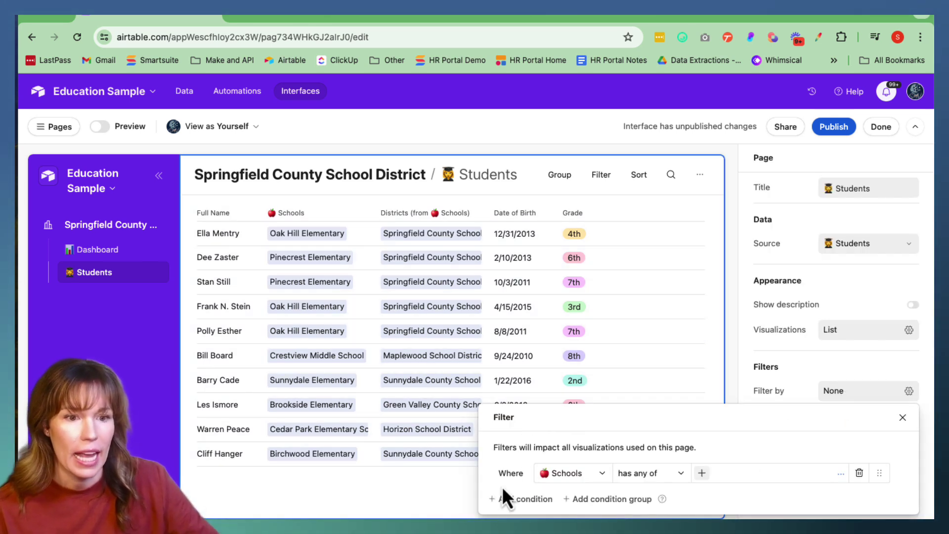
{"action": "left_click", "coordinate": [702, 474]}
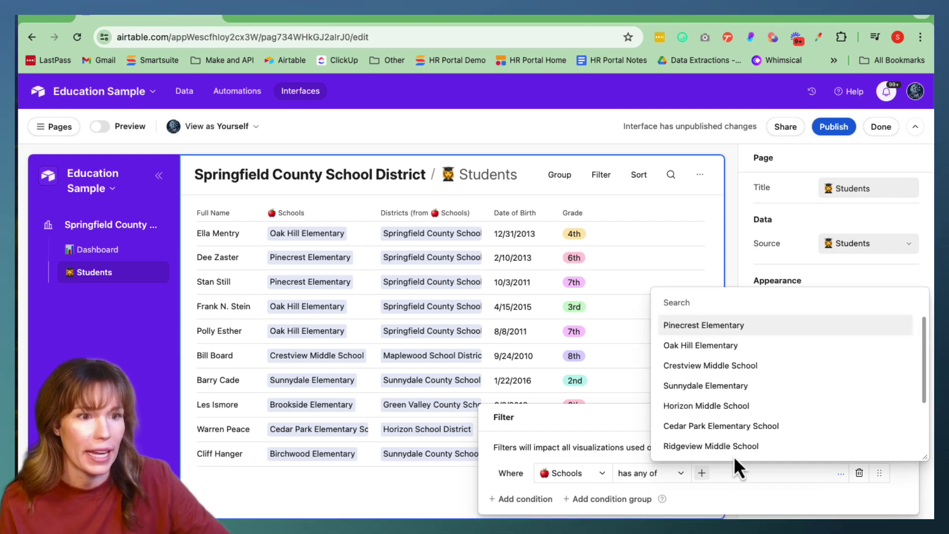
{"action": "left_click", "coordinate": [687, 346]}
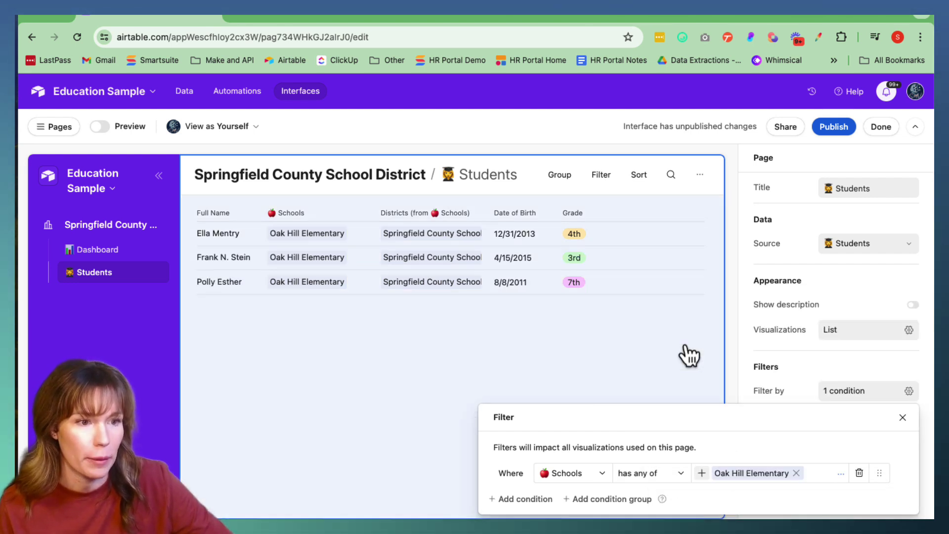
{"action": "left_click", "coordinate": [903, 418]}
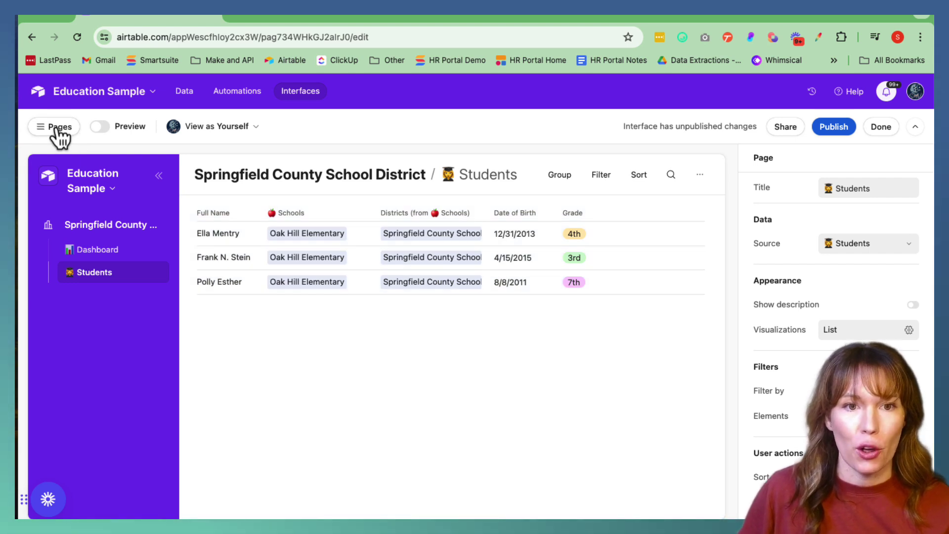
Step: Rename the Students page in the Pages panel to 'Oak Hill Elementary'
{"action": "left_click", "coordinate": [57, 129]}
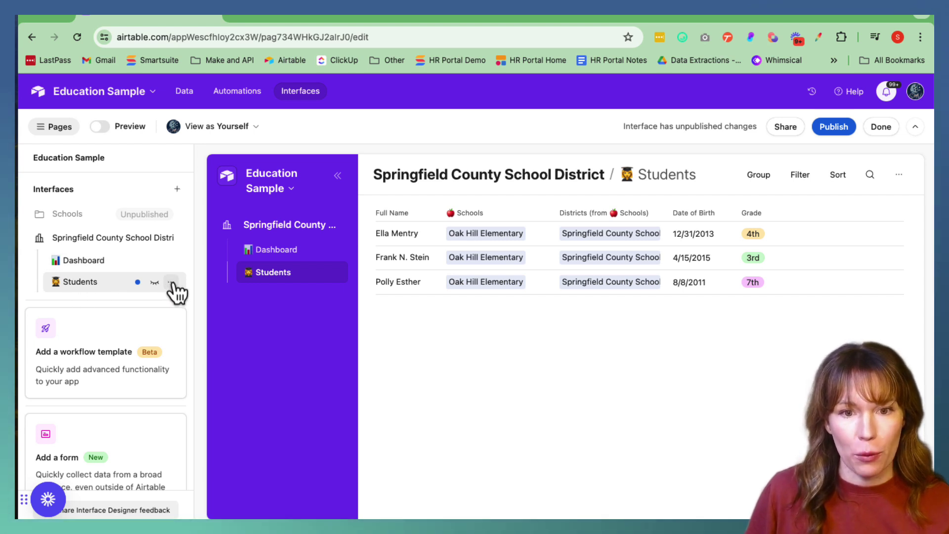
{"action": "left_click", "coordinate": [171, 282]}
{"action": "left_click", "coordinate": [210, 316]}
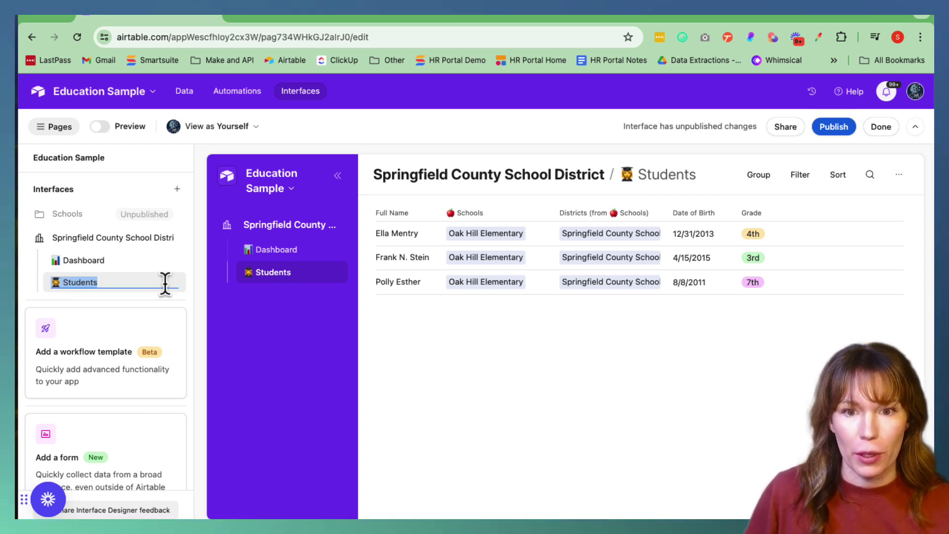
{"action": "double_click", "coordinate": [104, 280]}
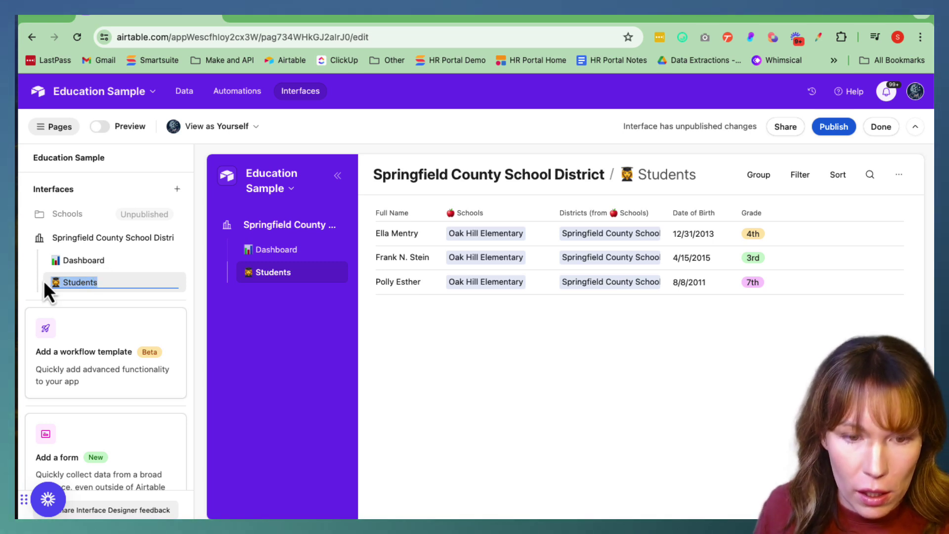
{"action": "type", "text": "Oak Hil"}
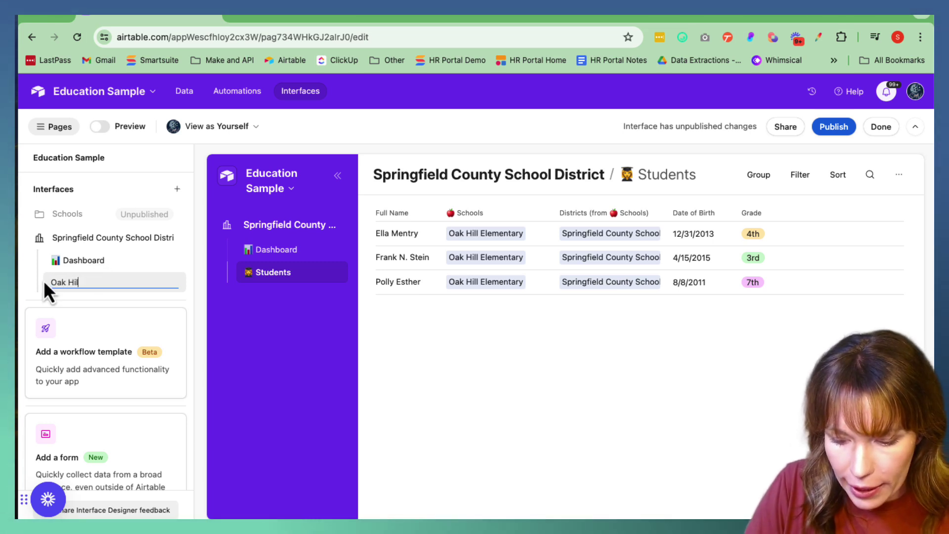
{"action": "type", "text": "l Elementa"}
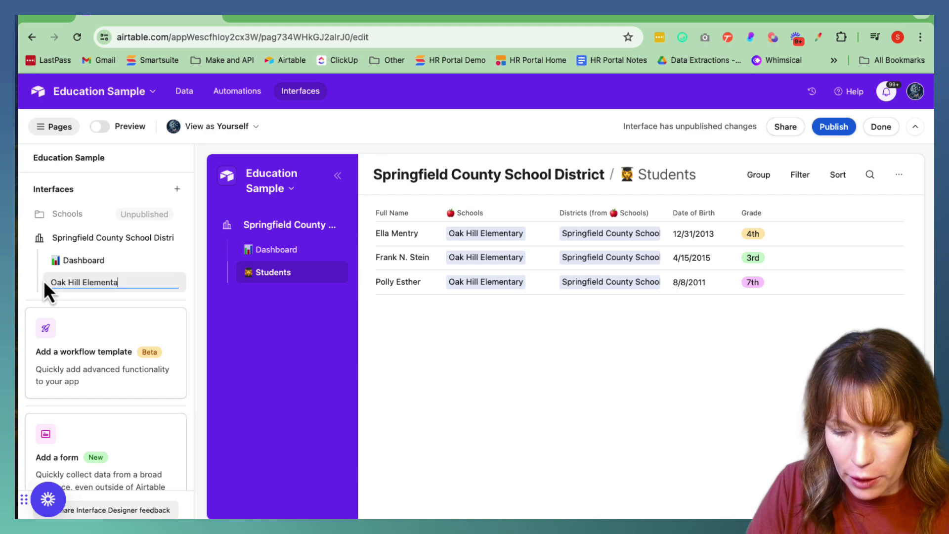
{"action": "type", "text": "ry"}
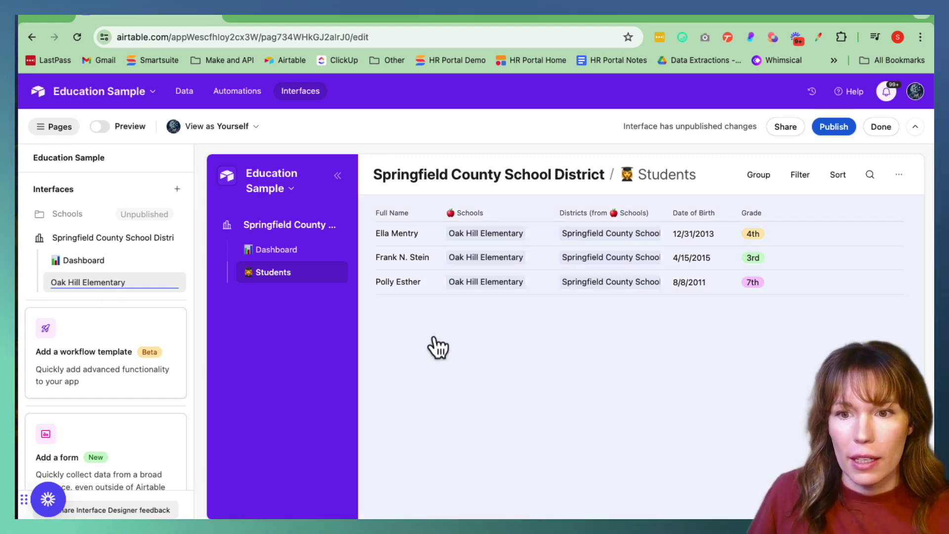
Step: Confirm the new page name and publish the Springfield County School District interface
{"action": "left_click", "coordinate": [435, 340]}
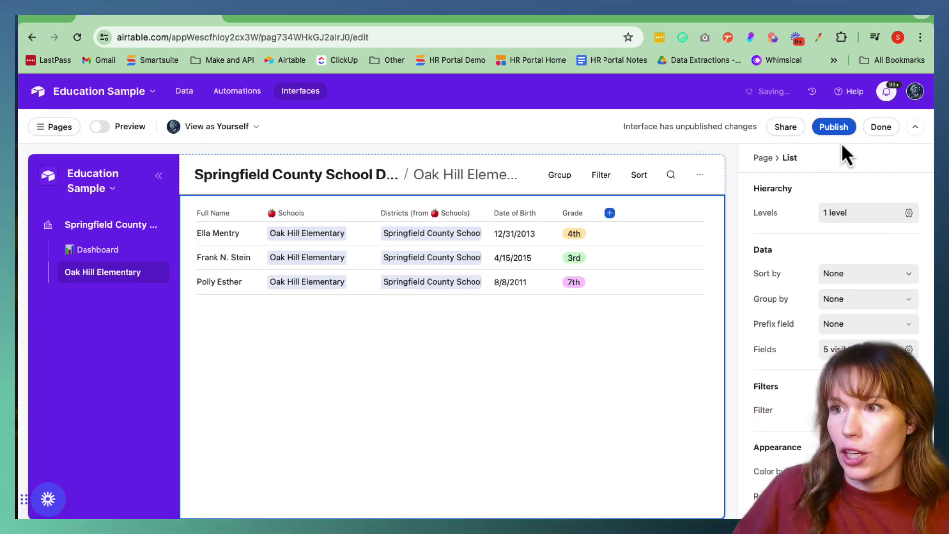
{"action": "left_click", "coordinate": [834, 129]}
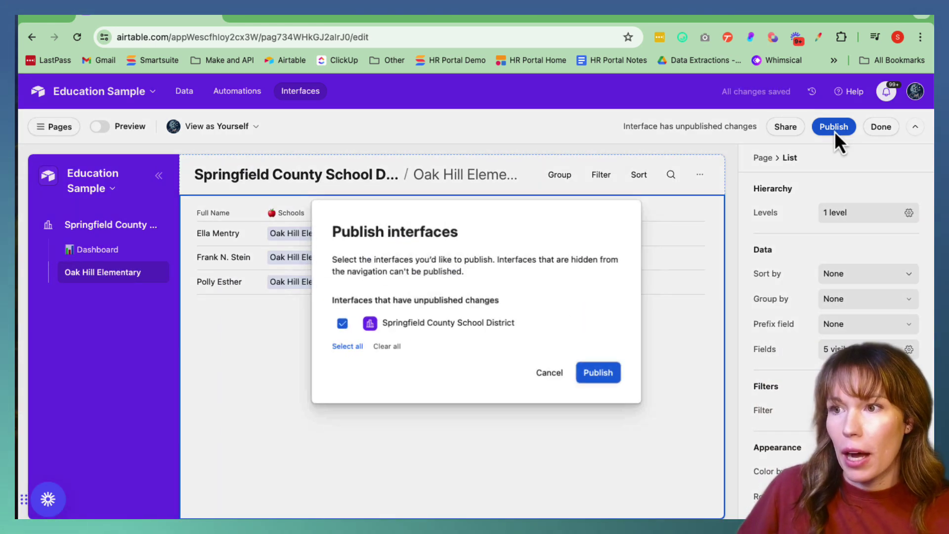
{"action": "left_click", "coordinate": [596, 371]}
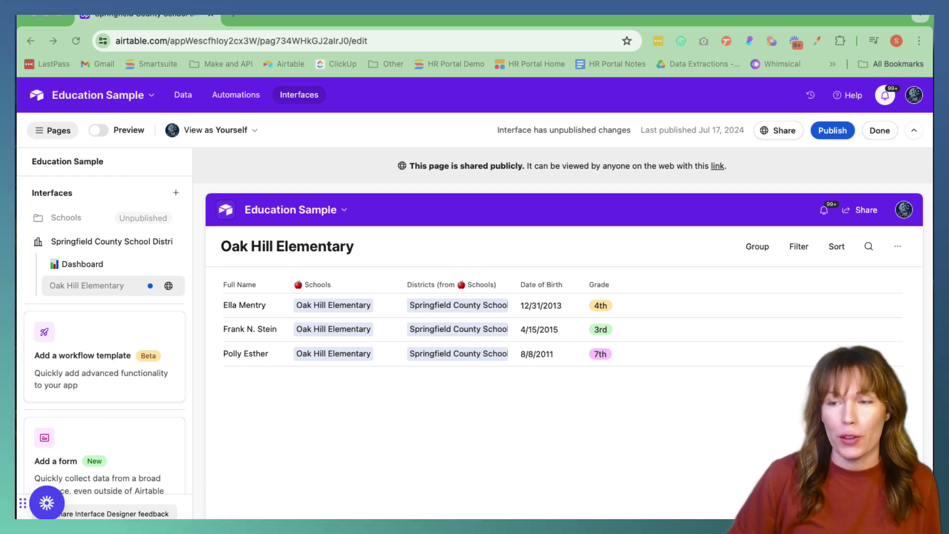
Step: Enable public read-only sharing for the page, accepting the hidden-data warning
{"action": "left_click", "coordinate": [867, 211]}
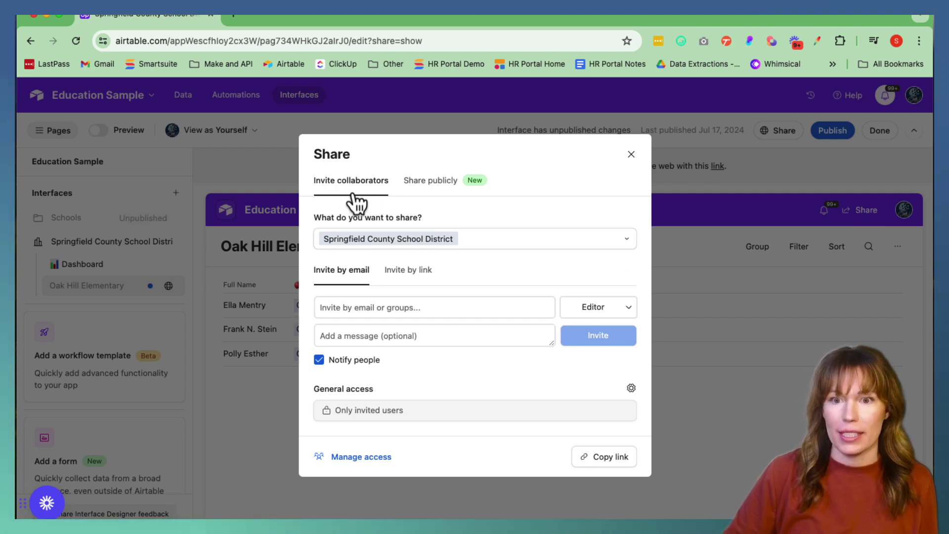
{"action": "left_click", "coordinate": [420, 181]}
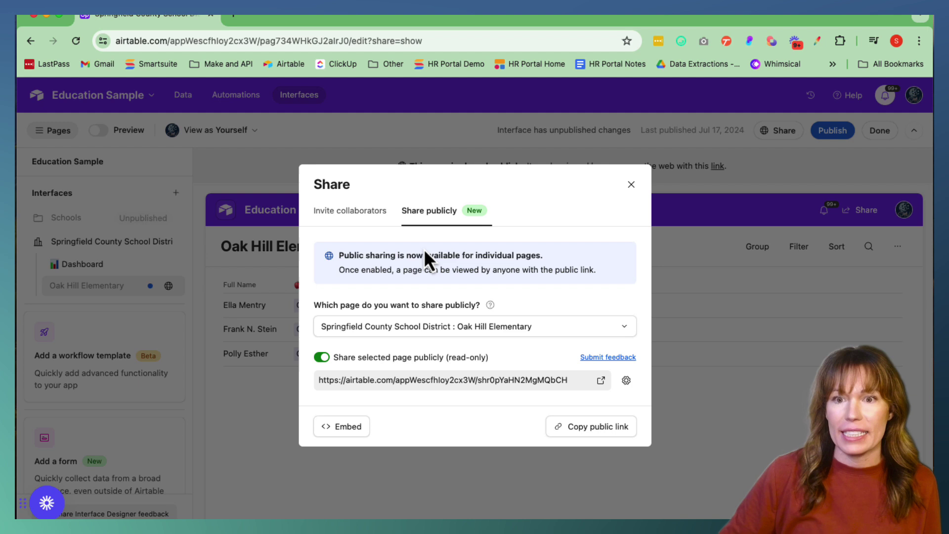
{"action": "left_click", "coordinate": [322, 358]}
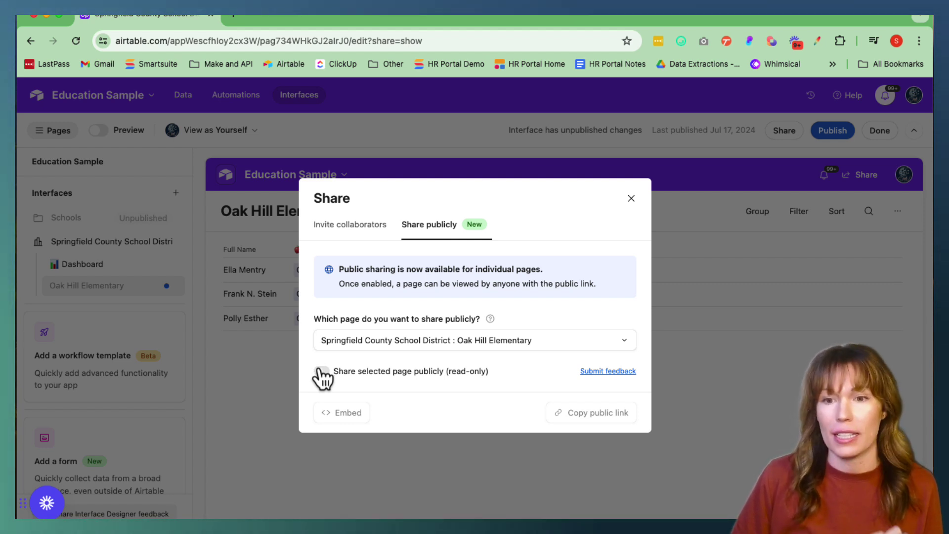
{"action": "left_click", "coordinate": [322, 372]}
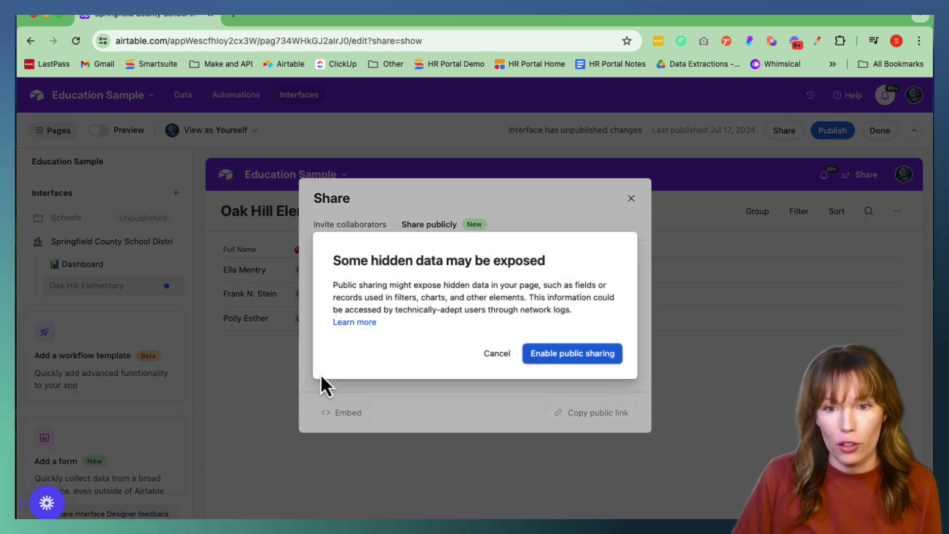
{"action": "left_click", "coordinate": [563, 357]}
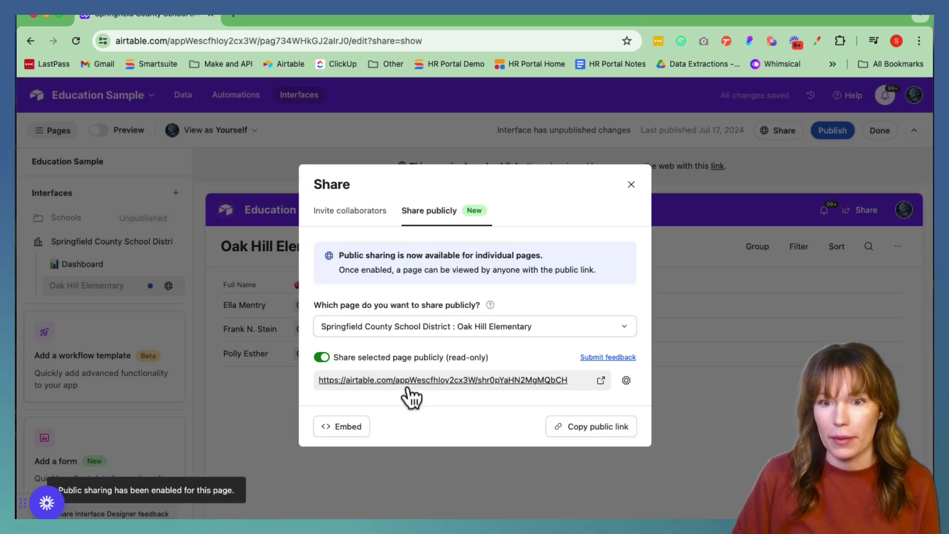
Step: Leave the public link password-free and disable navigation to the full app
{"action": "left_click", "coordinate": [626, 380]}
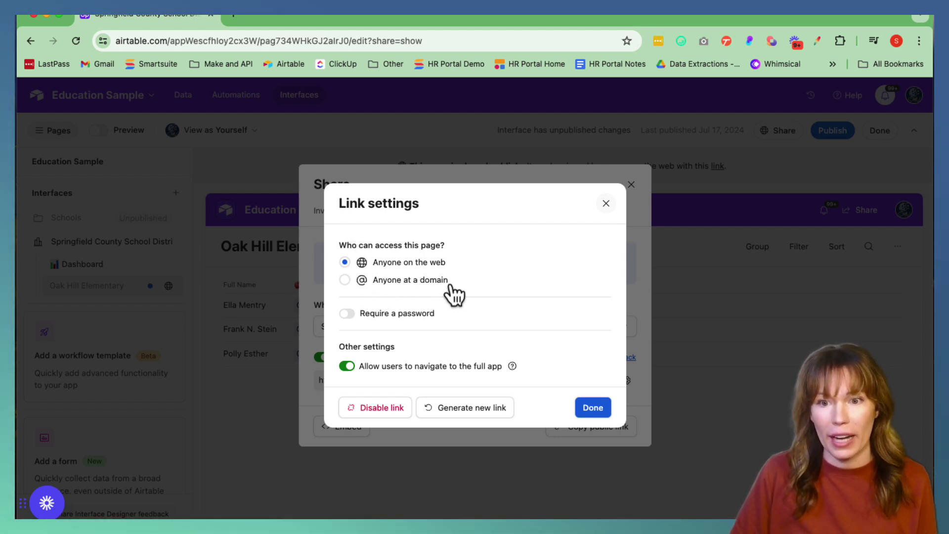
{"action": "left_click", "coordinate": [346, 313]}
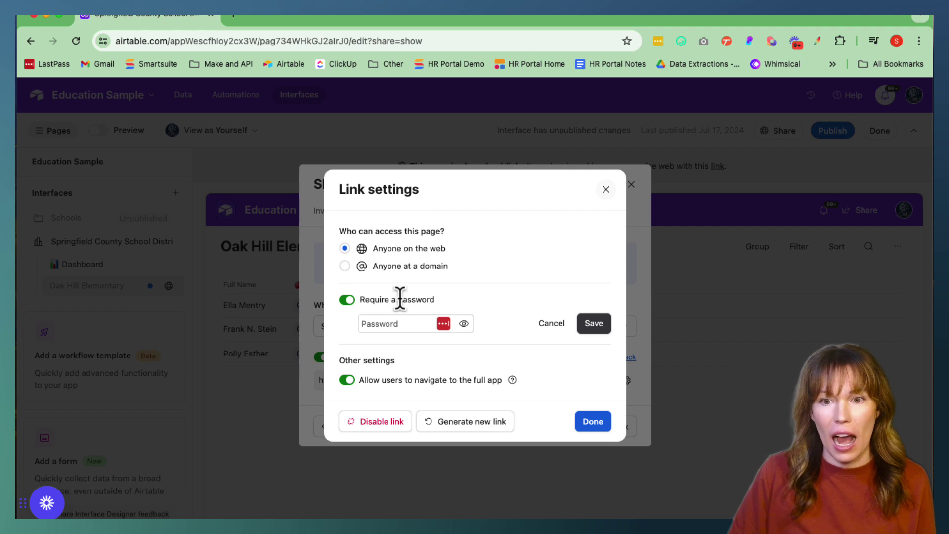
{"action": "left_click", "coordinate": [348, 300]}
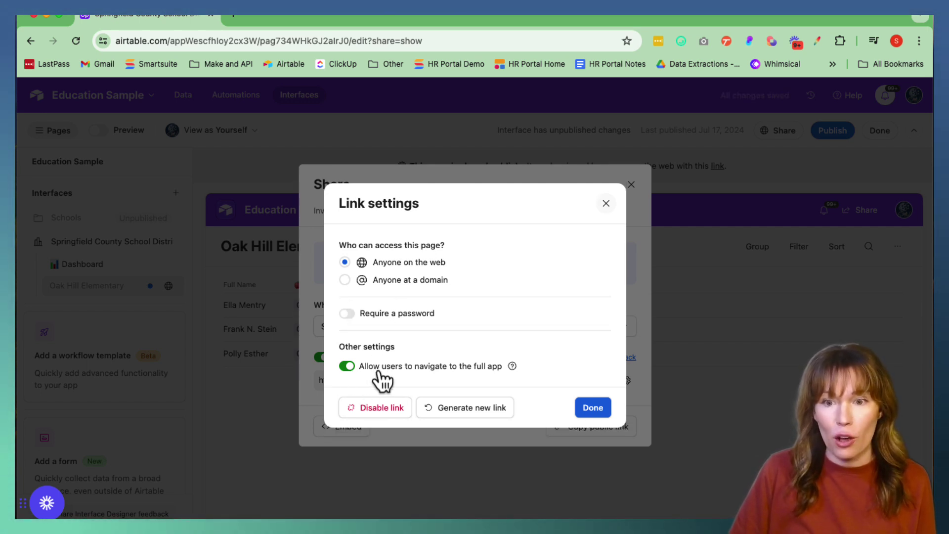
{"action": "left_click", "coordinate": [347, 366]}
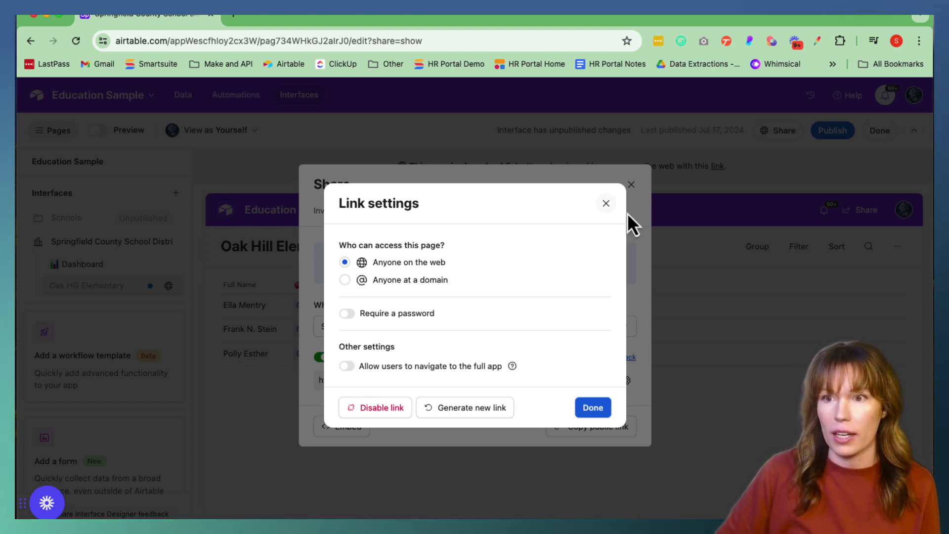
{"action": "left_click", "coordinate": [606, 204]}
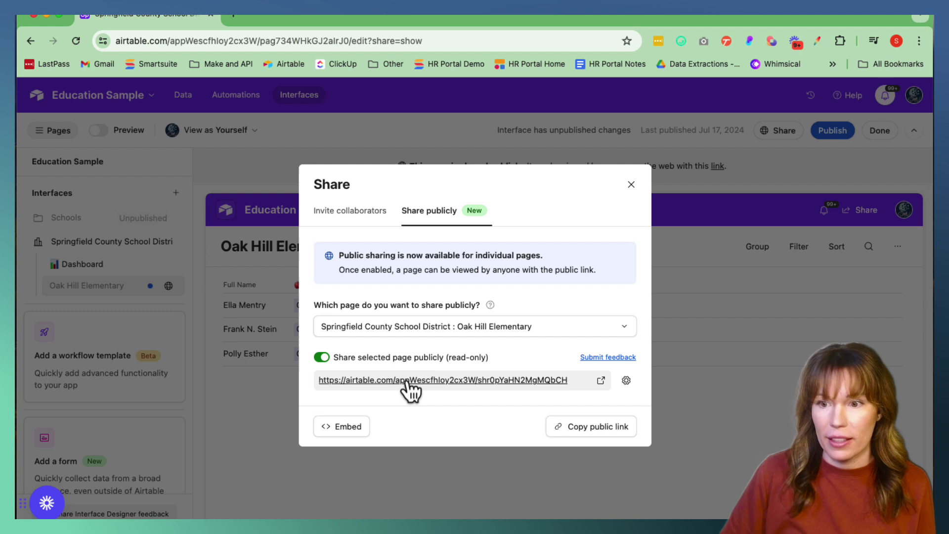
Step: View the public Oak Hill Elementary page in a new tab, then return to the editor tab
{"action": "left_click", "coordinate": [600, 380]}
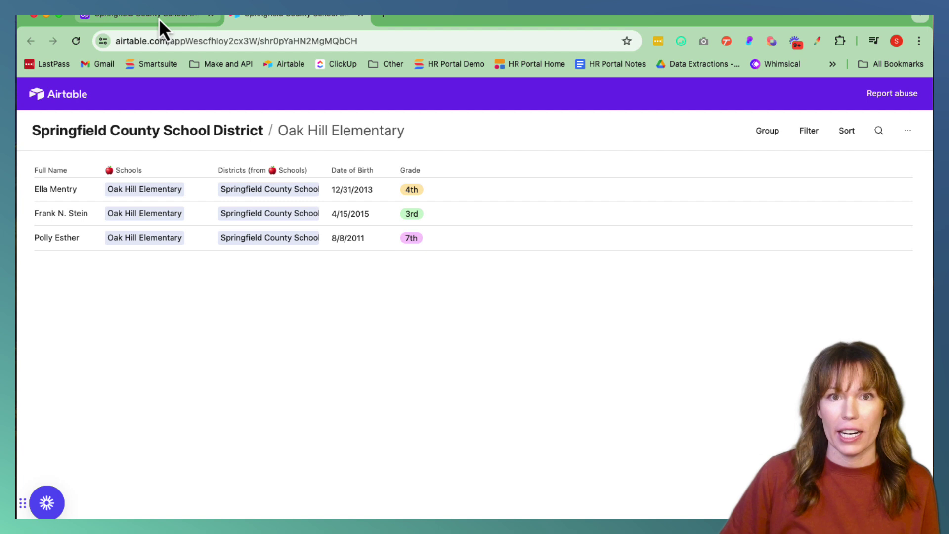
{"action": "left_click", "coordinate": [159, 18]}
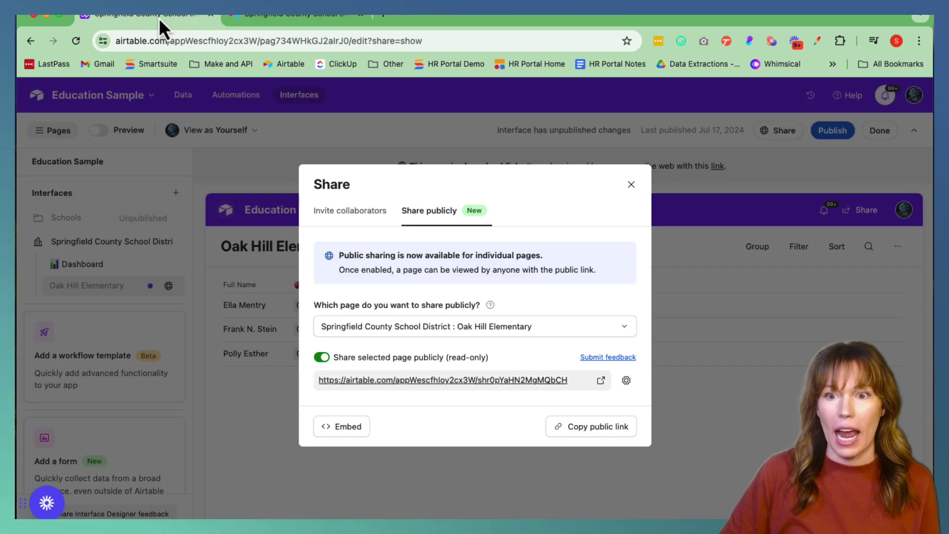
Step: Show the page's iframe embed code and select the entire snippet
{"action": "left_click", "coordinate": [345, 427]}
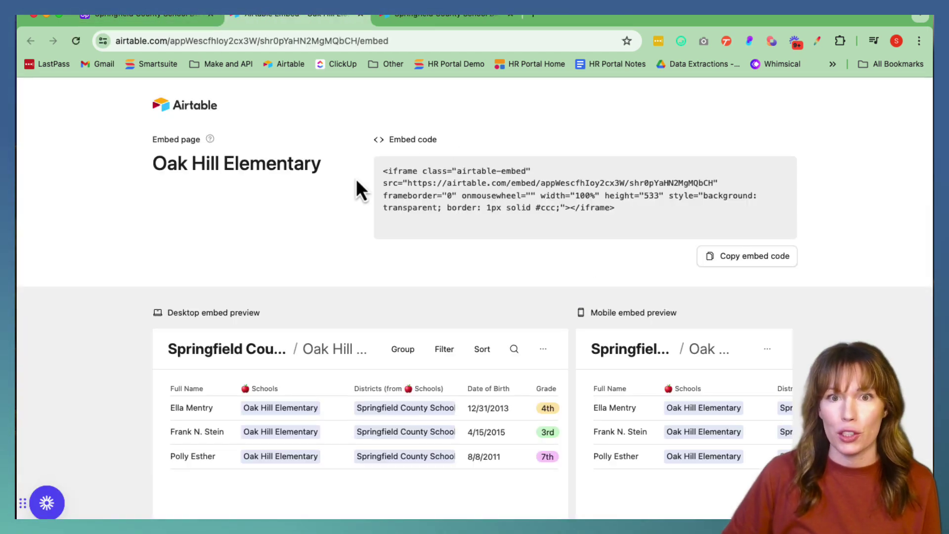
{"action": "left_click_drag", "start_coordinate": [377, 176], "coordinate": [671, 237]}
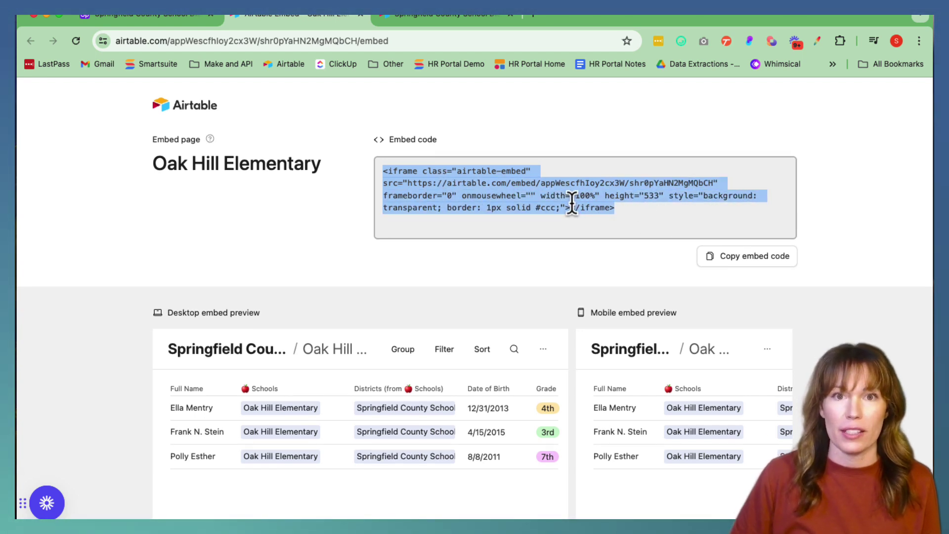